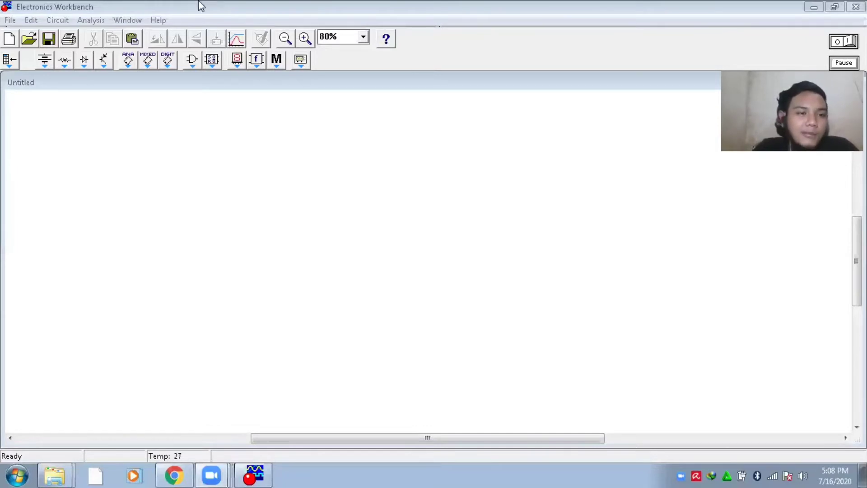
Place a battery on the blank schematic and a horizontal resistor above and to the right of it
left_click(44, 59)
left_click_drag(69, 100, 58, 228)
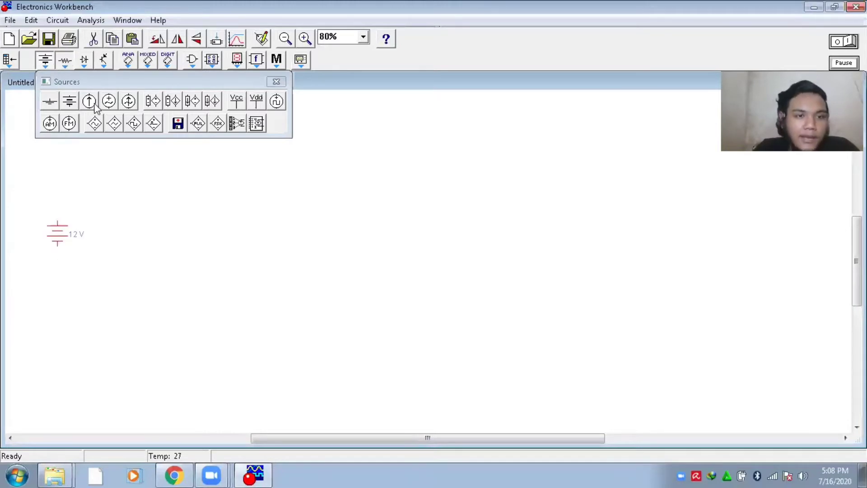
left_click(65, 59)
left_click_drag(89, 100, 134, 177)
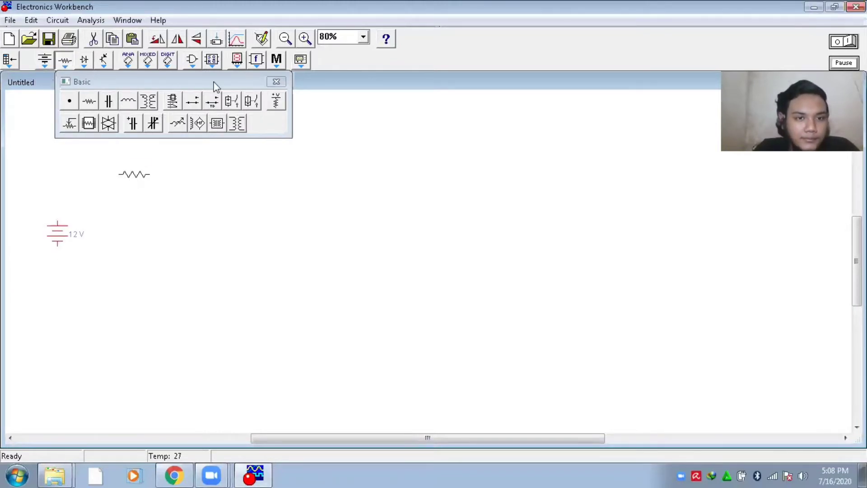
Add two ammeters to the schematic, one to the right of the resistor and one below it
left_click(237, 60)
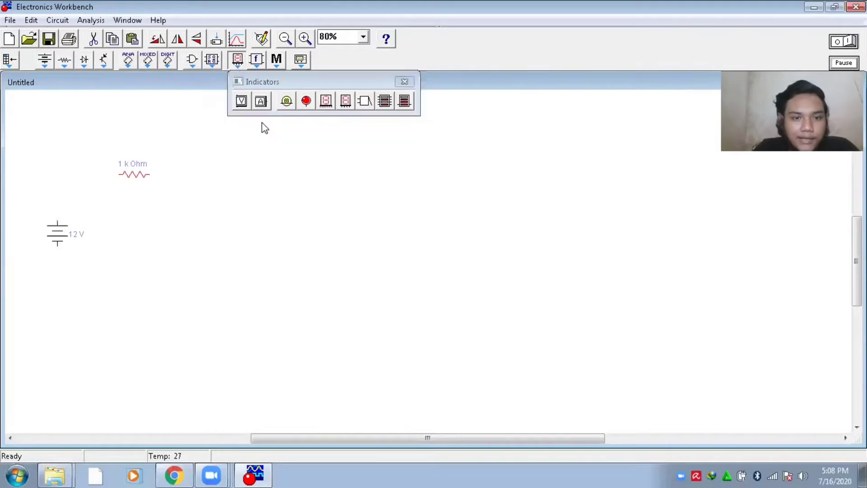
left_click_drag(260, 100, 227, 251)
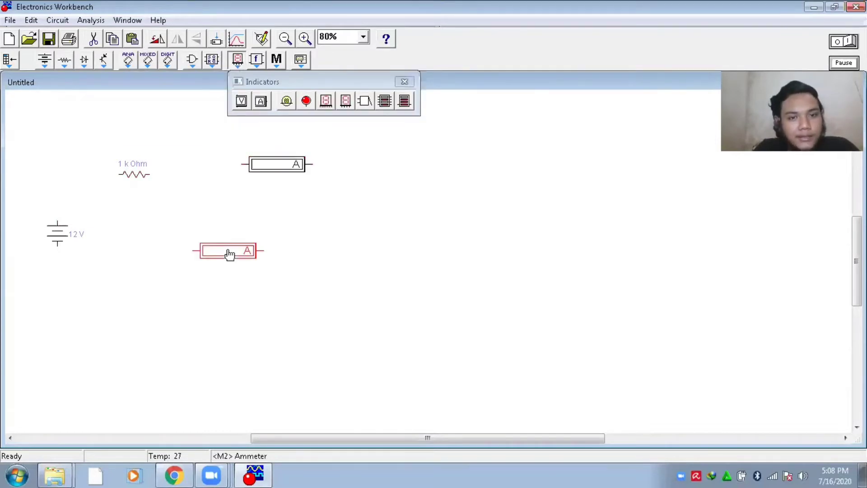
left_click(404, 83)
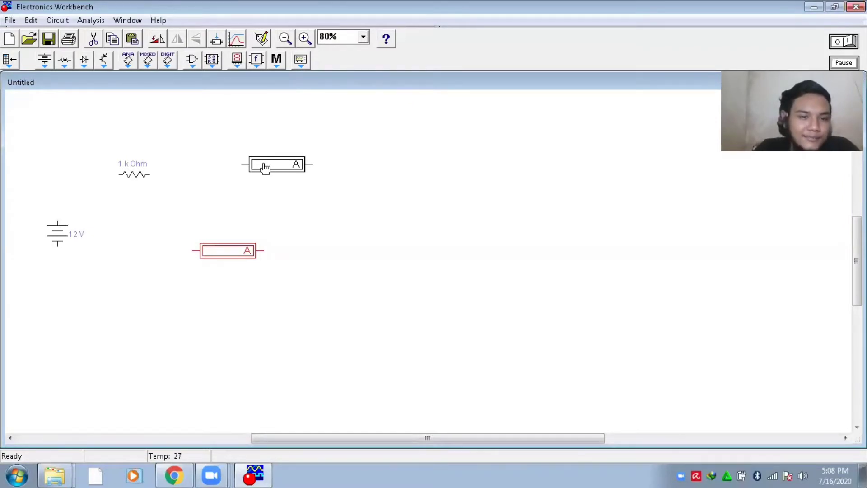
Reposition the two ammeters so the upper one sits just beside the resistor and the lower one beneath it
left_click(65, 60)
left_click_drag(265, 168, 235, 171)
left_click_drag(225, 256, 246, 241)
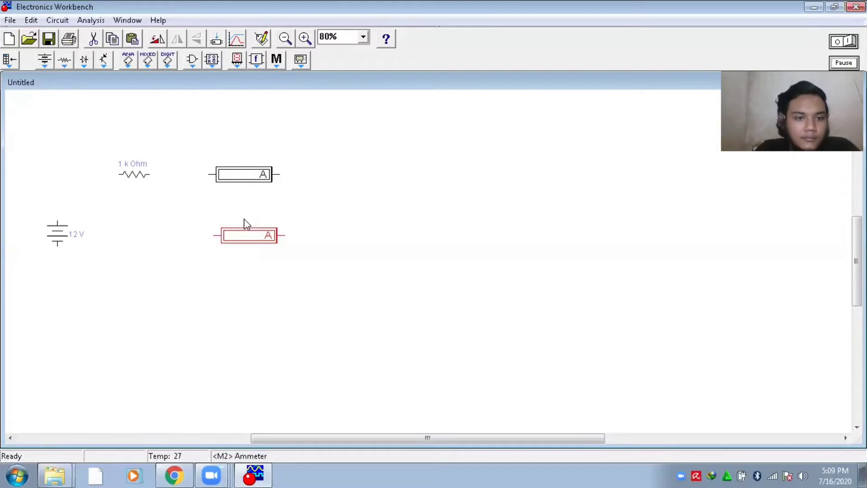
left_click_drag(244, 174, 213, 180)
left_click_drag(251, 235, 240, 240)
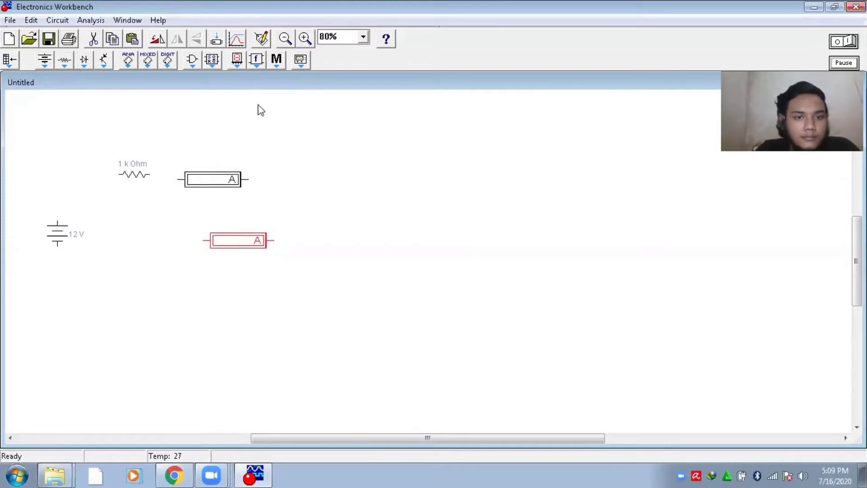
Add a third ammeter beside the lower one and four resistors in two rows below the ammeters
left_click(237, 59)
left_click_drag(259, 98, 352, 249)
left_click(64, 60)
left_click_drag(90, 101, 247, 390)
left_click_drag(89, 101, 356, 296)
left_click_drag(89, 100, 368, 380)
Add two more ammeters, one above each of the two resistors in the lowest row
left_click(239, 60)
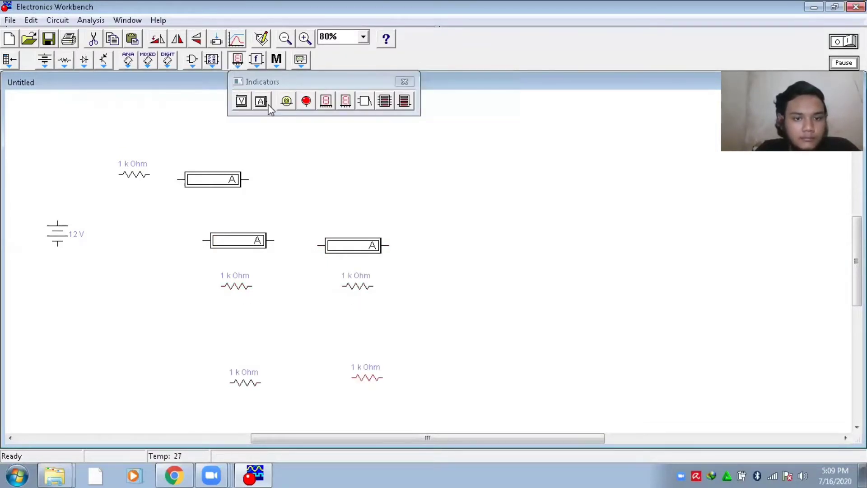
left_click_drag(261, 101, 238, 344)
left_click_drag(260, 100, 352, 334)
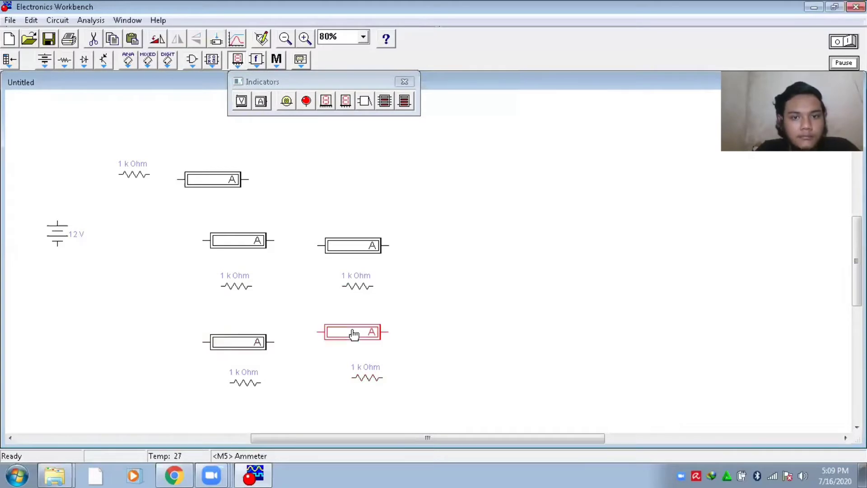
left_click(405, 82)
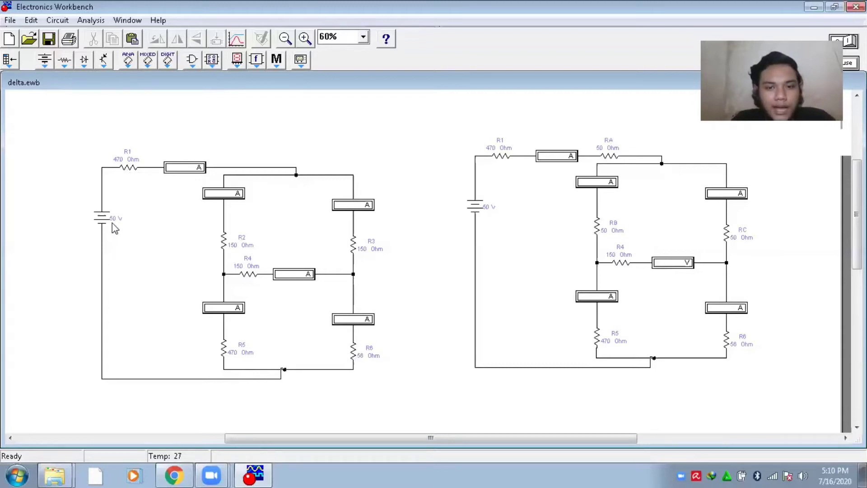
Examine the converted circuit in delta.ewb, highlighting the RC and R6 branch and the series resistors R1 and RA
left_click_drag(485, 435, 492, 436)
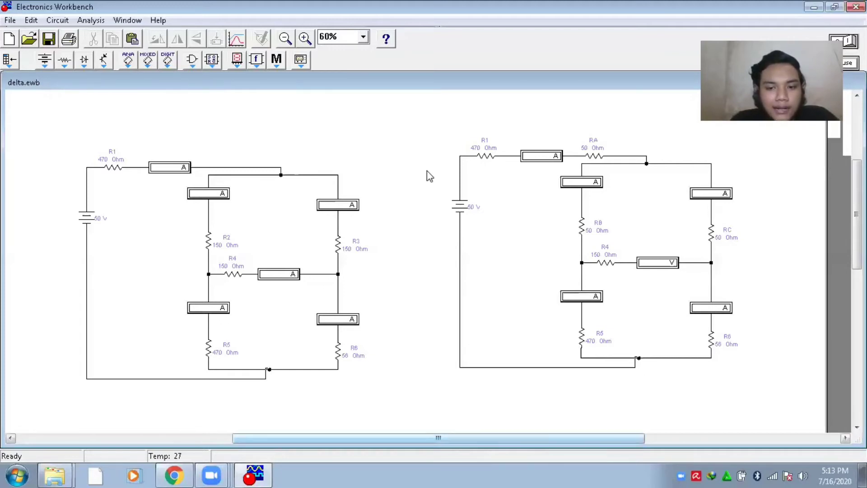
scroll(446, 184, "right", 2)
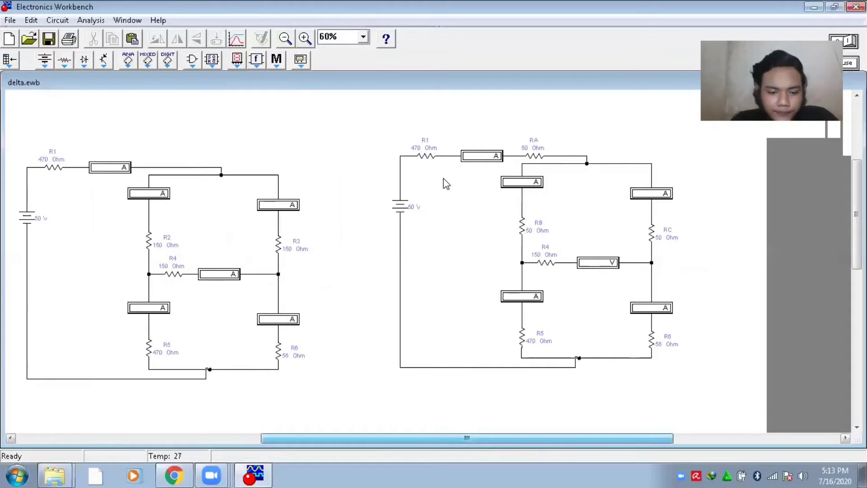
scroll(446, 184, "right", 2)
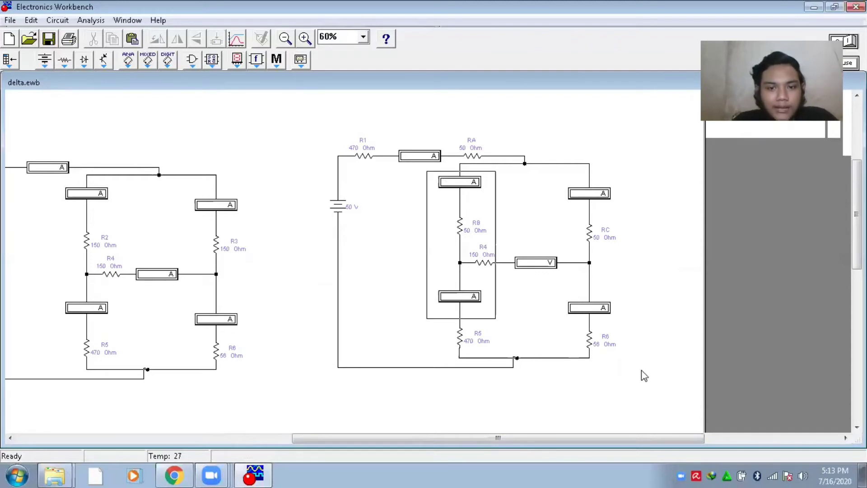
left_click(649, 332)
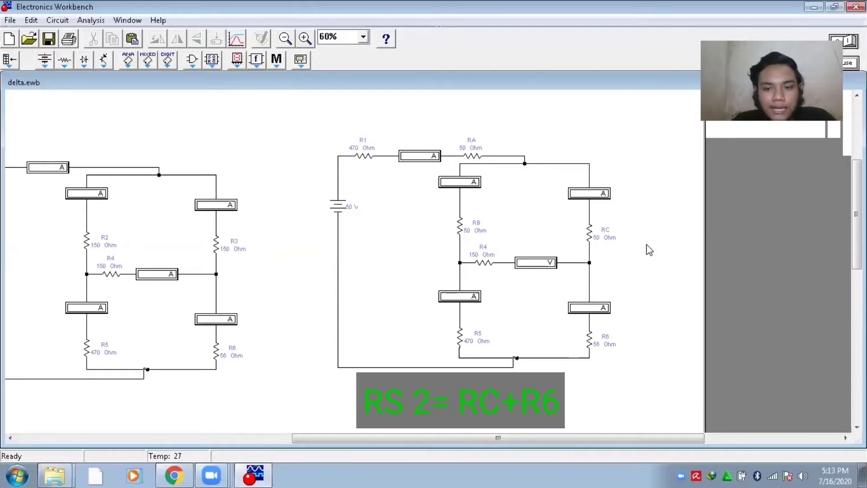
left_click_drag(558, 176, 637, 350)
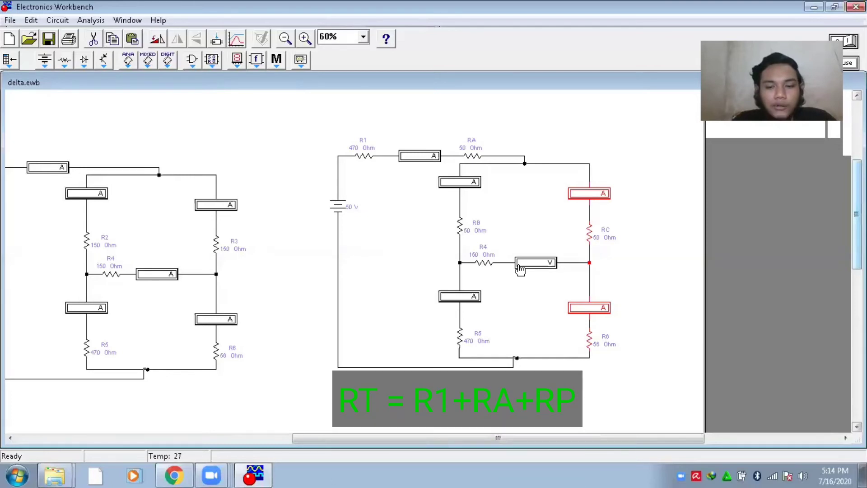
scroll(520, 269, "up", 1)
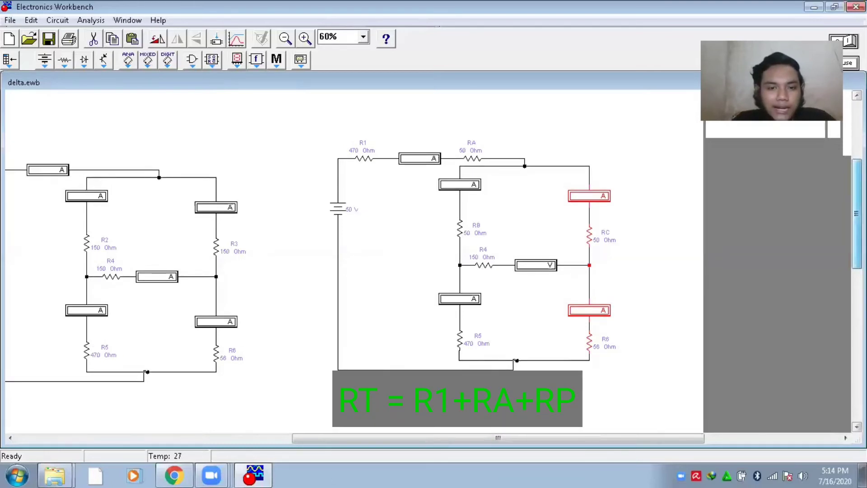
left_click(475, 210)
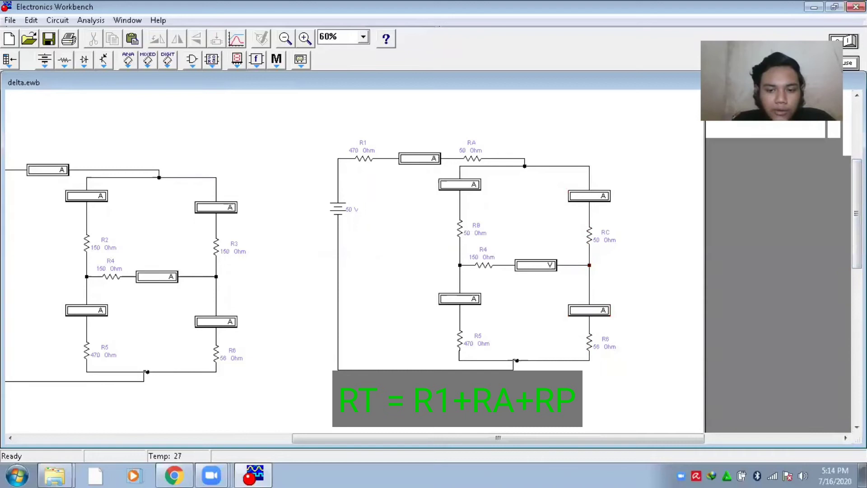
left_click(364, 158)
left_click(475, 210)
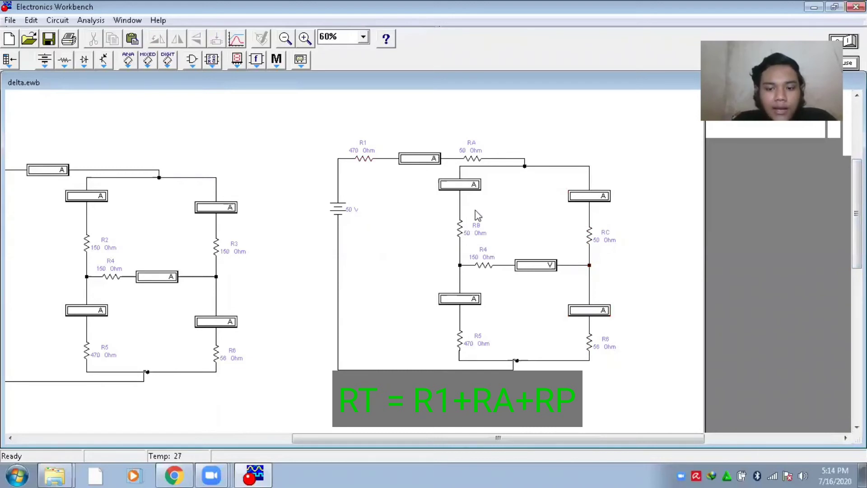
left_click(473, 159)
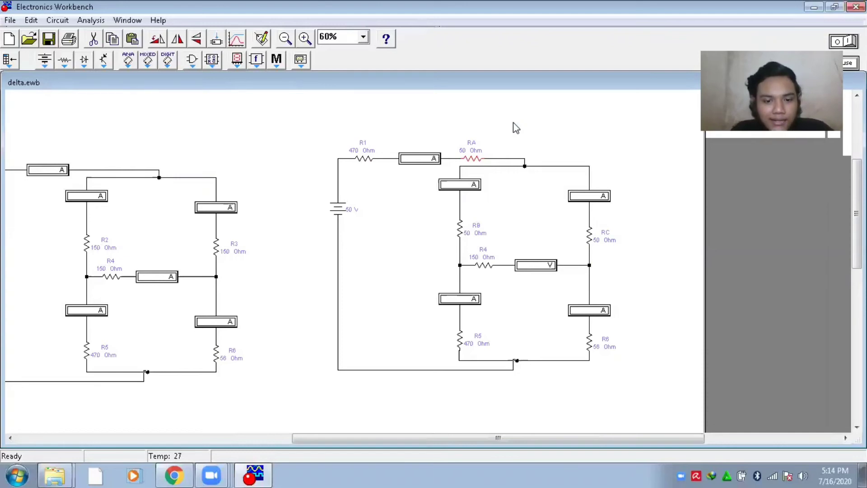
Run the simulation and inspect the converted circuit's total-current ammeter and the ammeters above R5 and R6
key("ctrl+g")
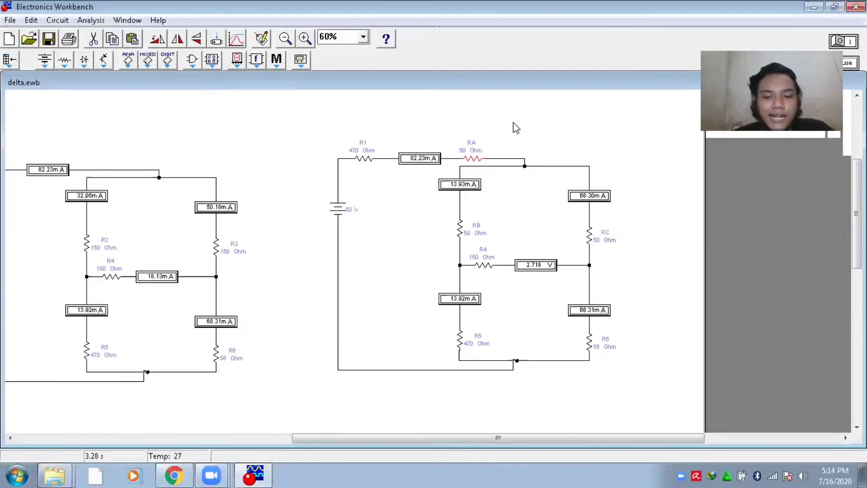
left_click(413, 163)
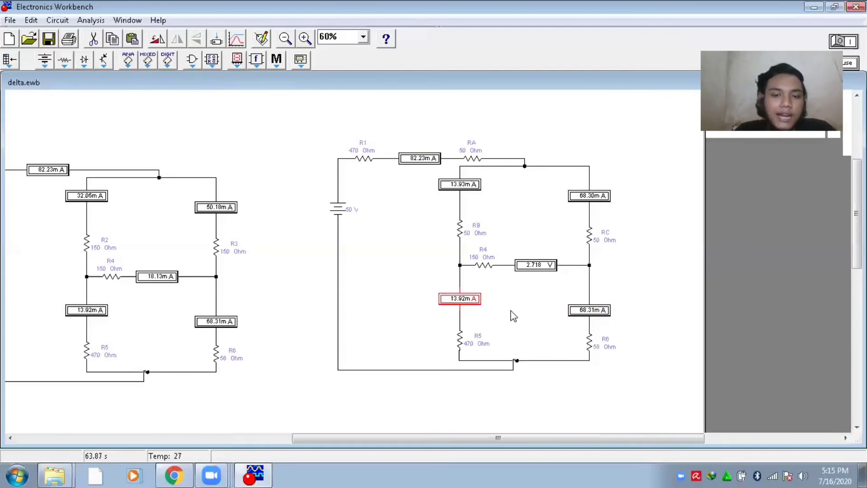
left_click_drag(419, 275, 515, 313)
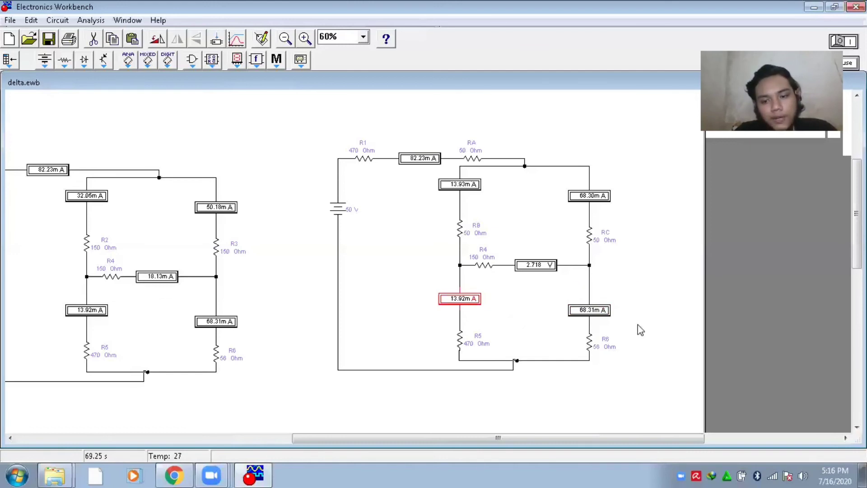
left_click_drag(567, 287, 638, 328)
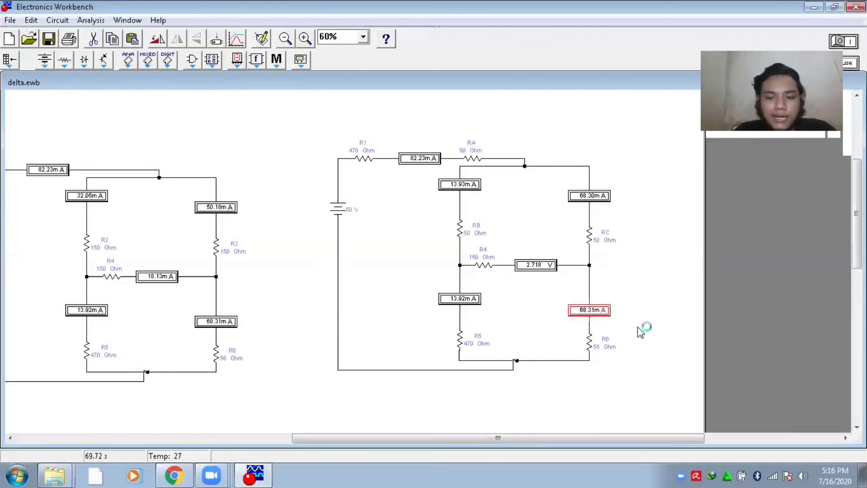